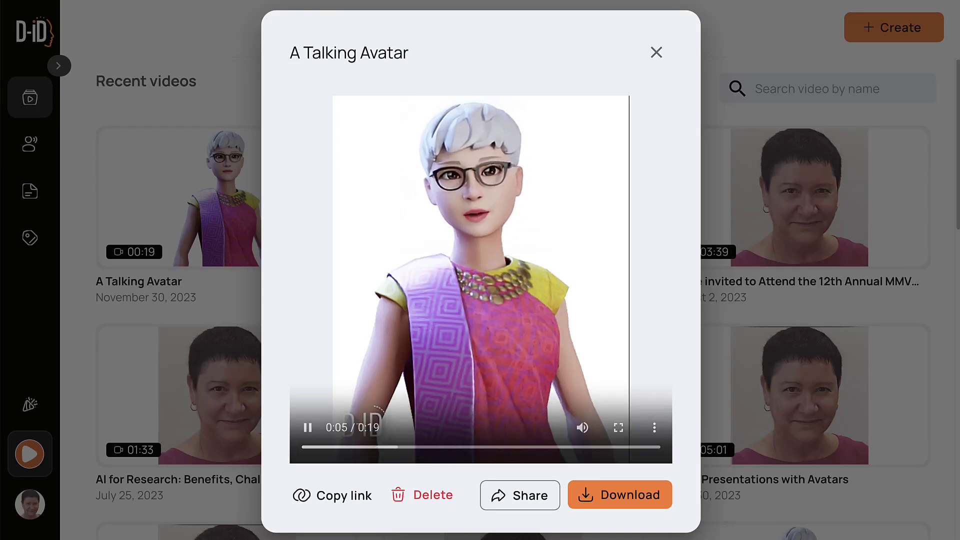
Step: Pause the A Talking Avatar video, check its extra playback options and close the preview
key("space")
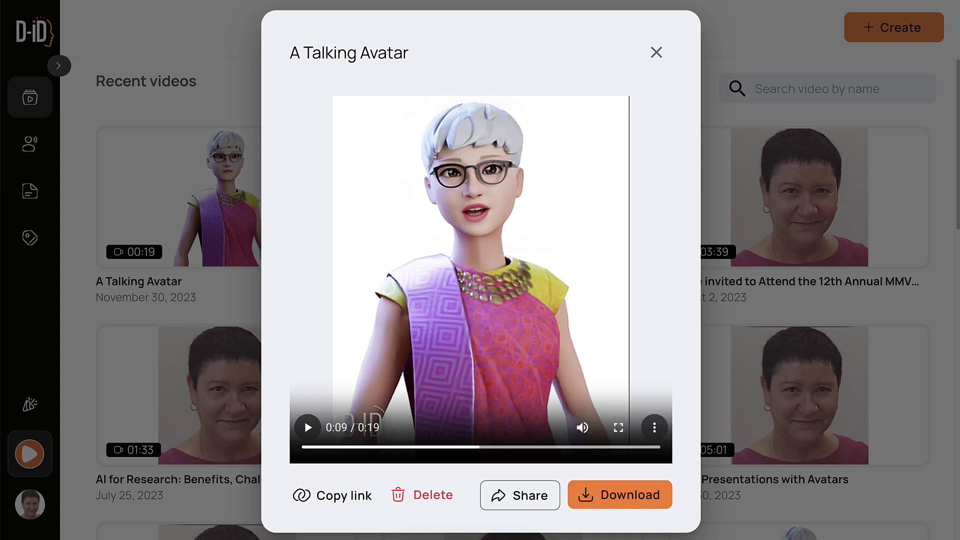
left_click(654, 427)
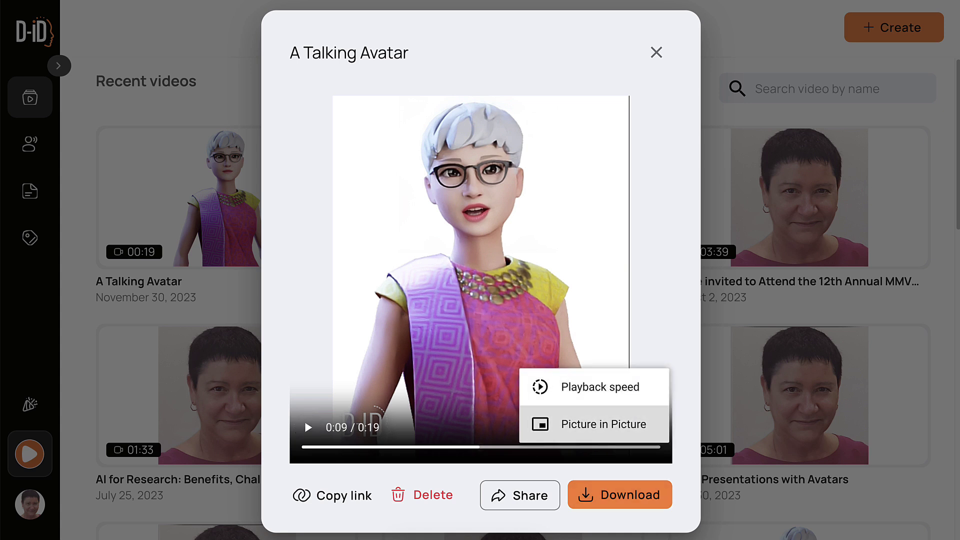
left_click(657, 52)
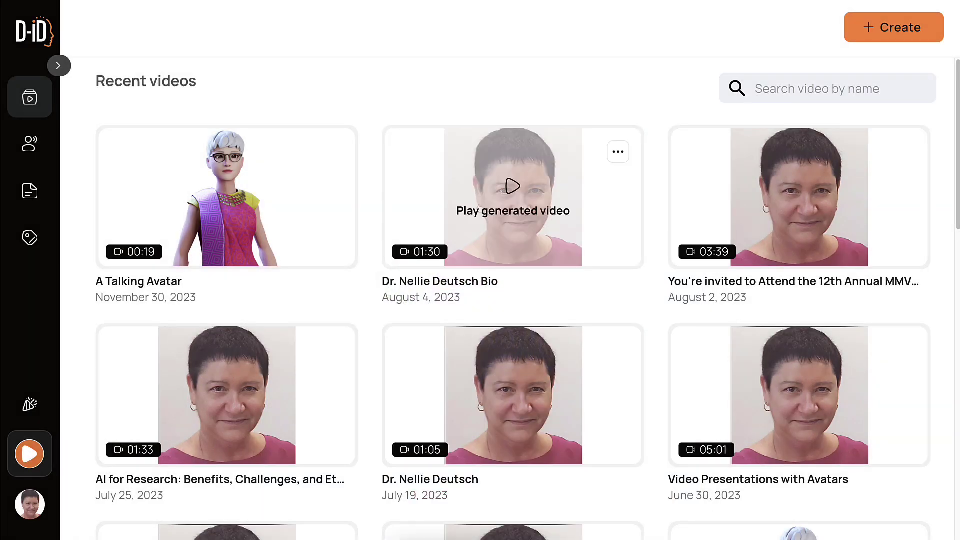
Step: Preview the 1:30 bio video and the Video Presentations with Avatars video, pausing and closing each one
left_click(513, 195)
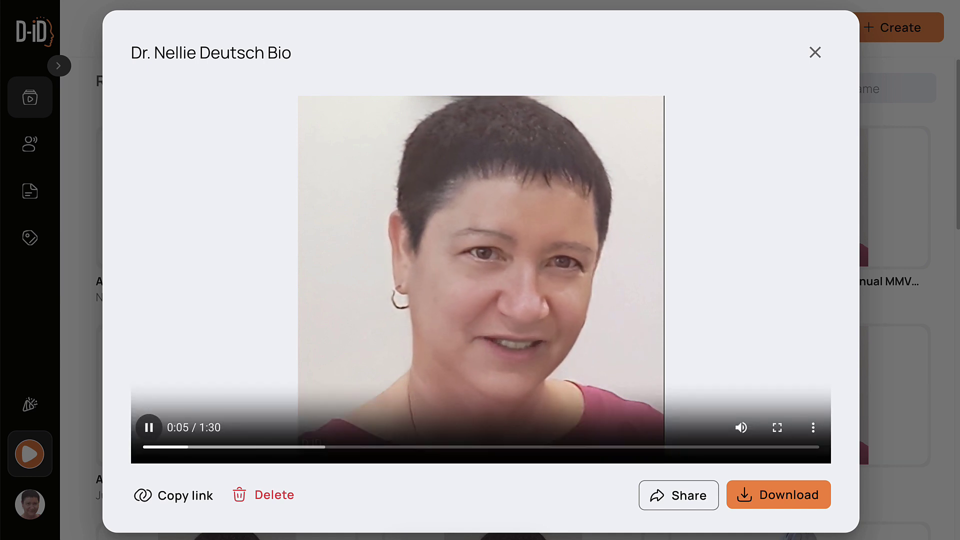
left_click(149, 427)
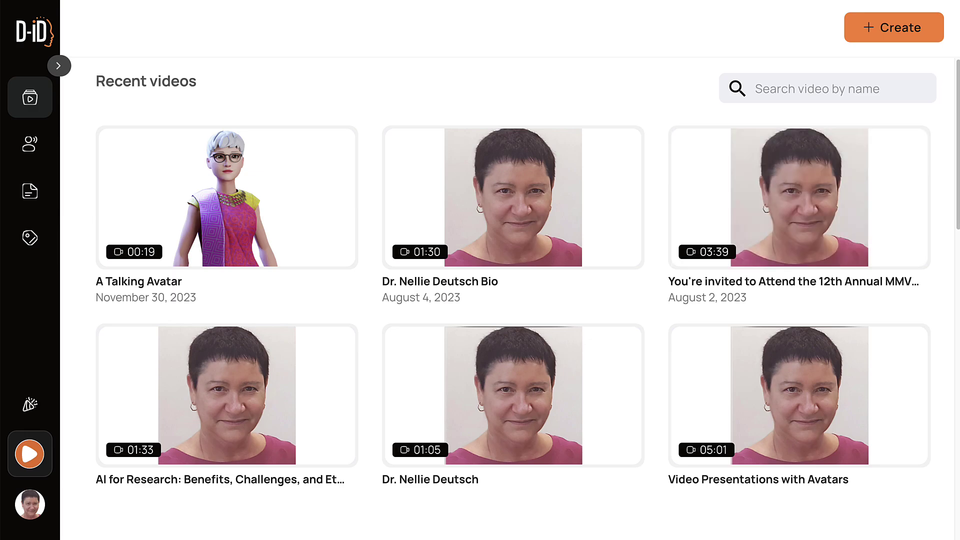
left_click(799, 395)
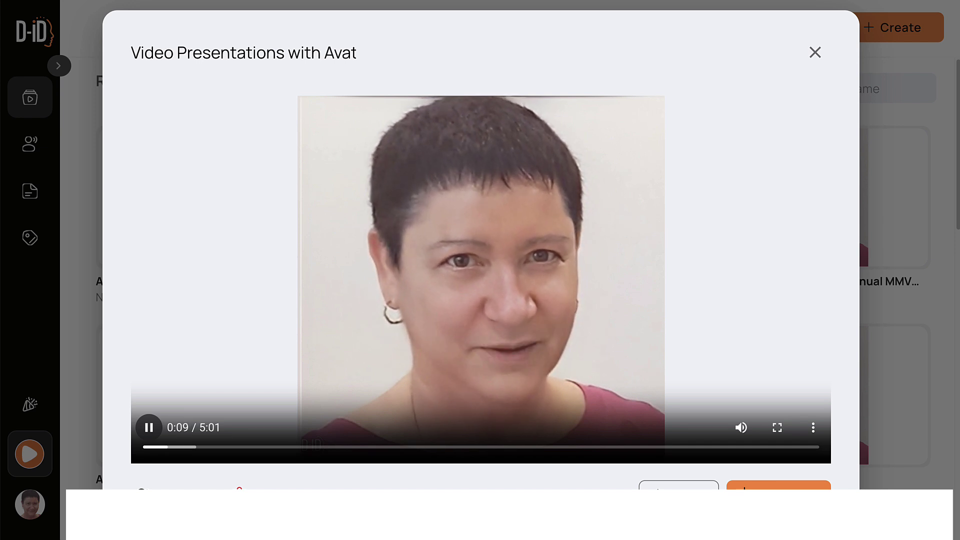
key("space")
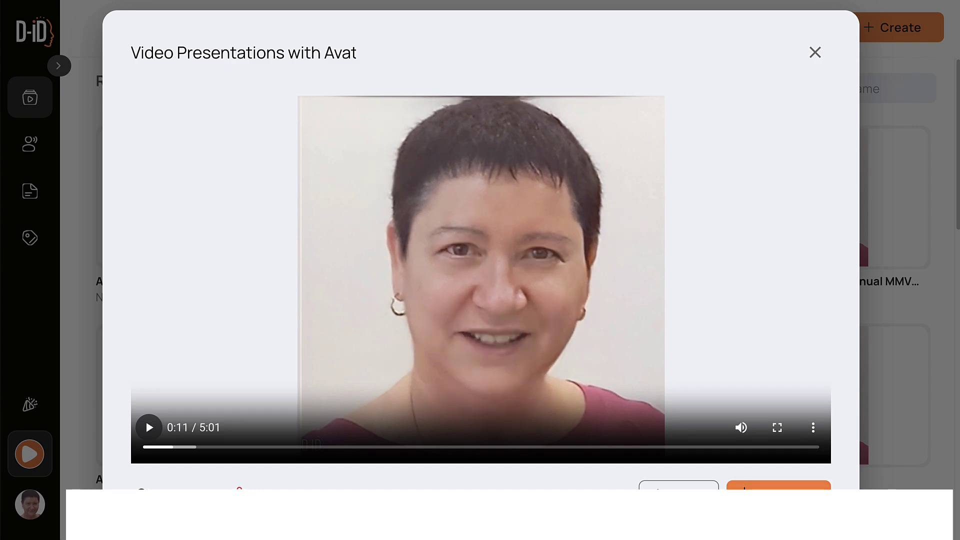
left_click(815, 52)
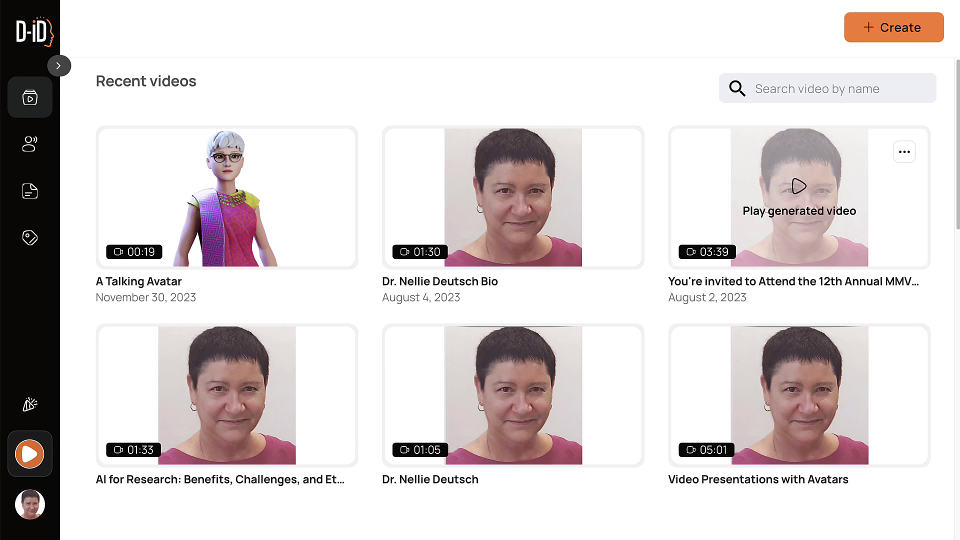
Step: Create a new video project and name it Demo
left_click(893, 27)
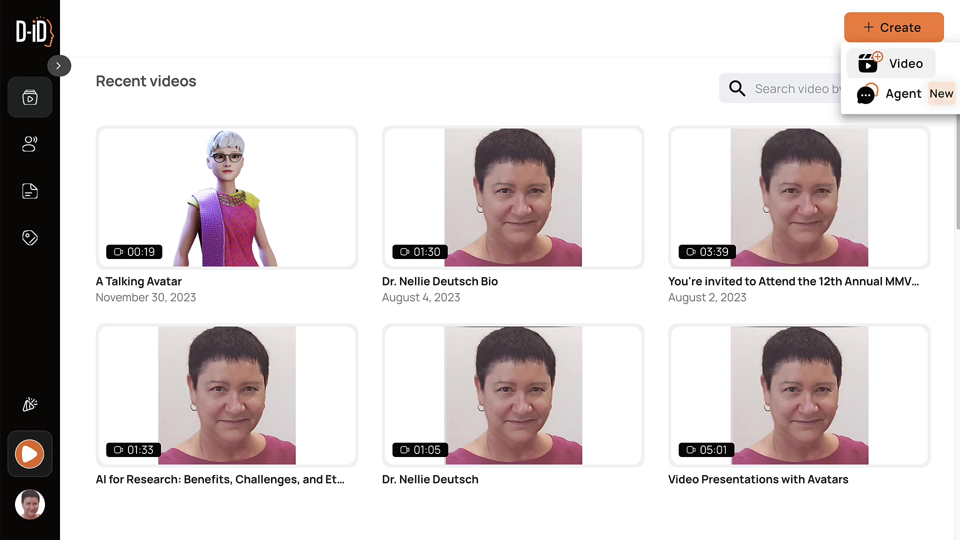
left_click(900, 64)
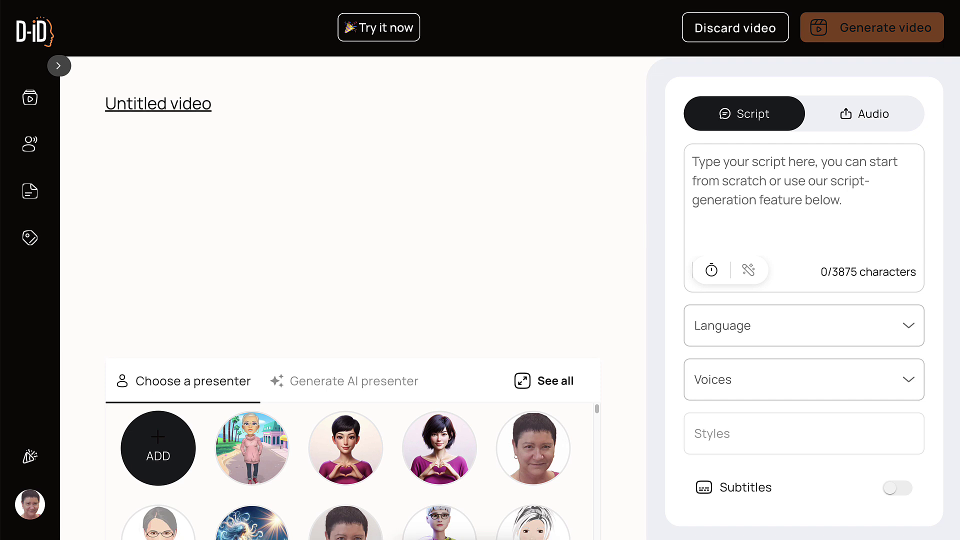
left_click(158, 103)
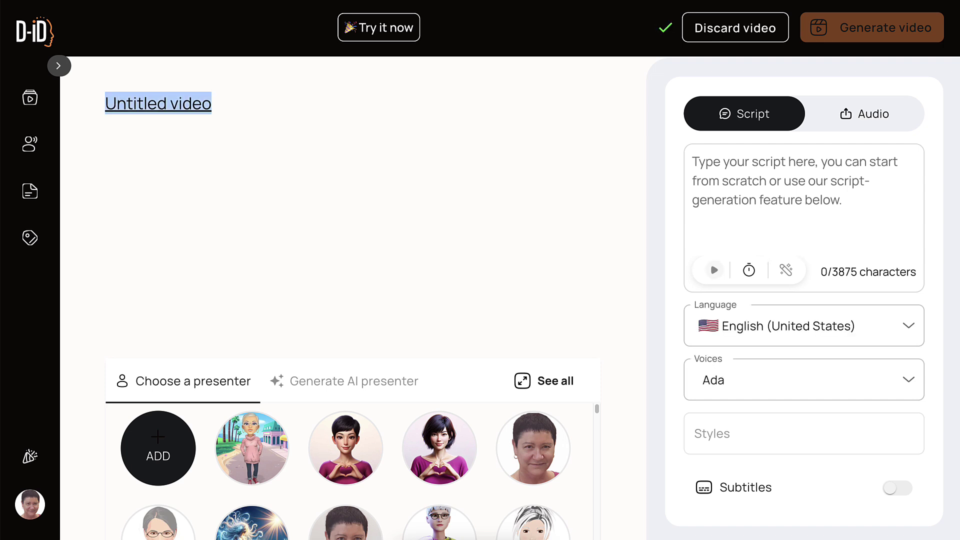
type("Demo")
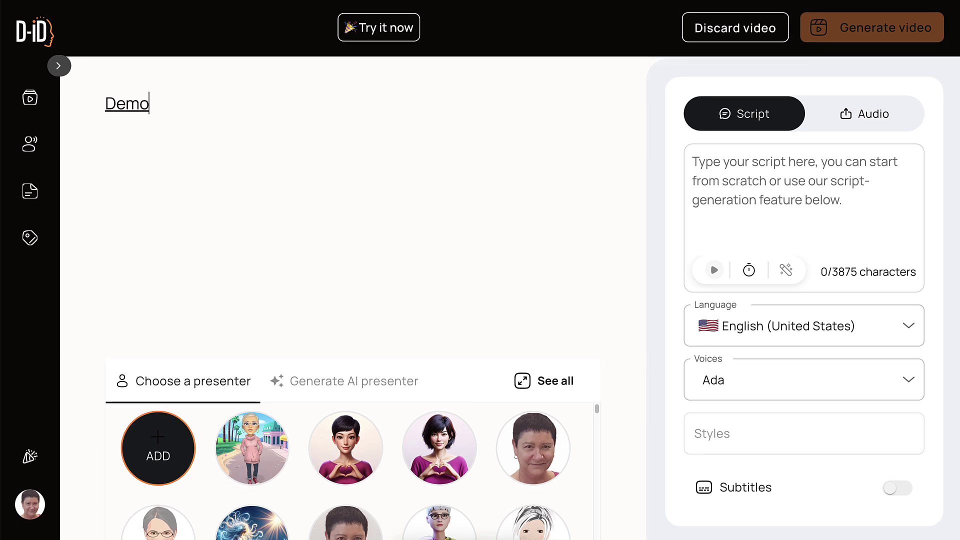
Step: Choose the short-haired avatar with heart-shaped hands and looking straight ahead in a purple top as the video's presenter
mouse_move(158, 447)
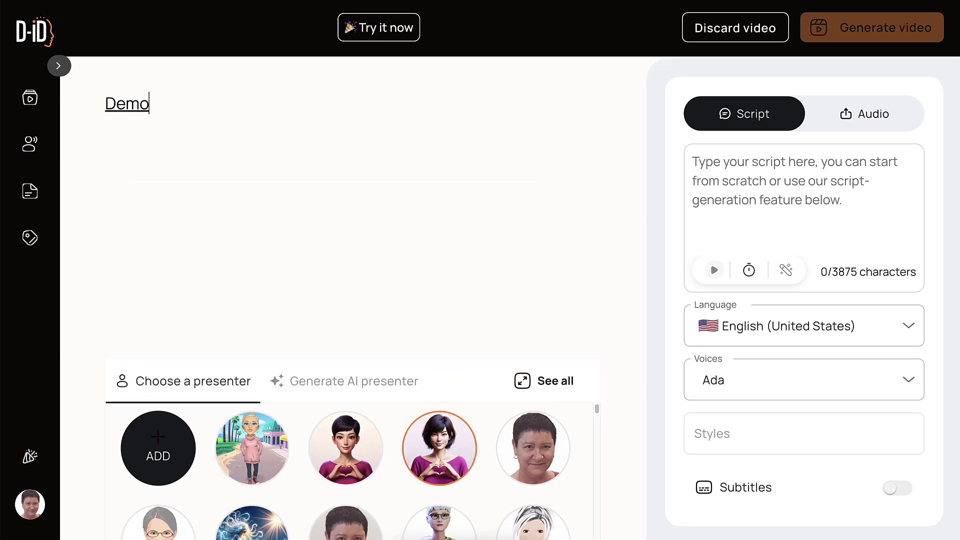
scroll(440, 440, "down", 5)
scroll(439, 430, "up", 5)
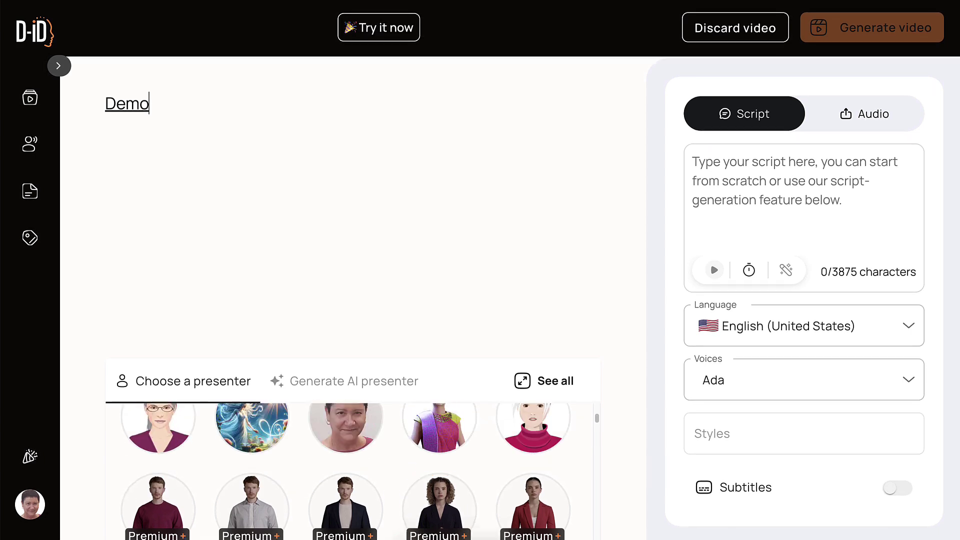
scroll(345, 470, "up", 2)
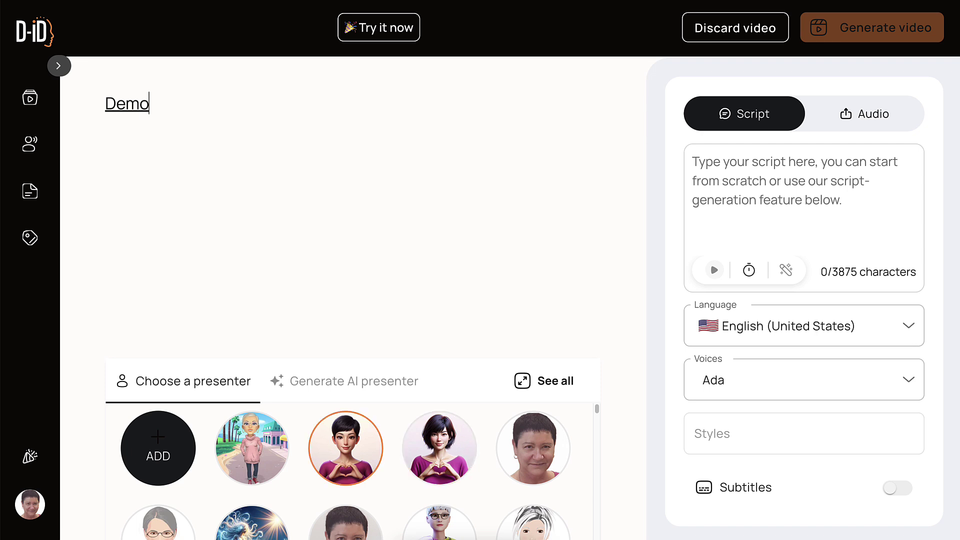
left_click(346, 448)
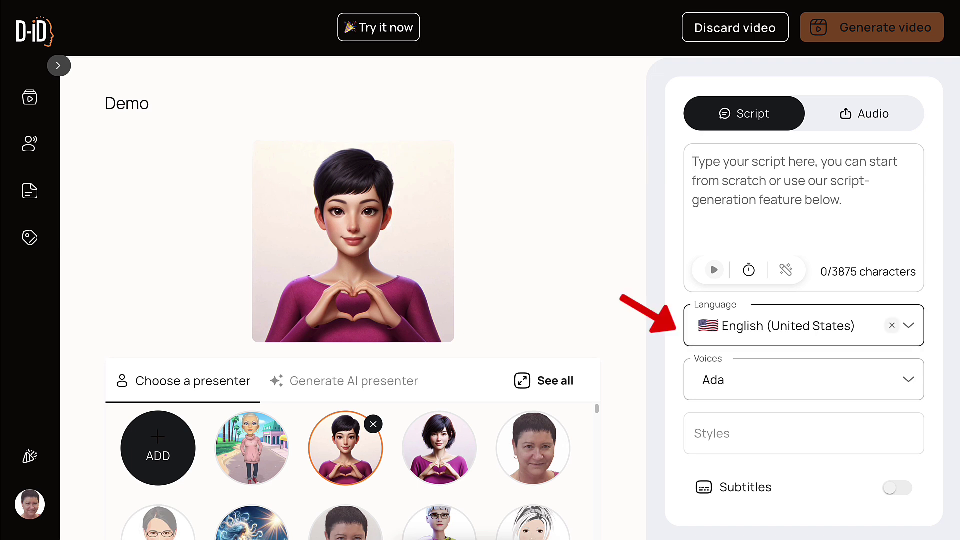
Step: Browse the available English (United States) voices and close the list without choosing another voice
left_click(908, 379)
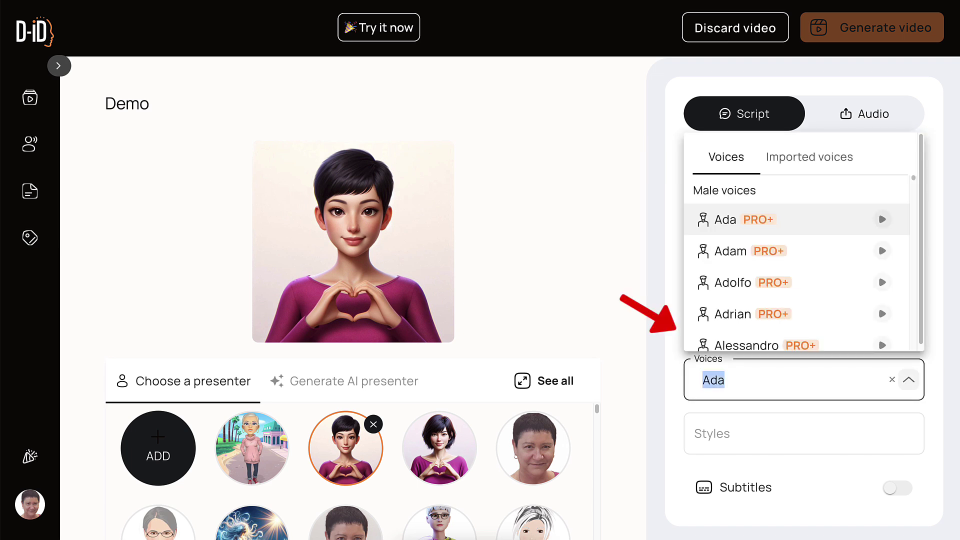
scroll(878, 195, "down", 10)
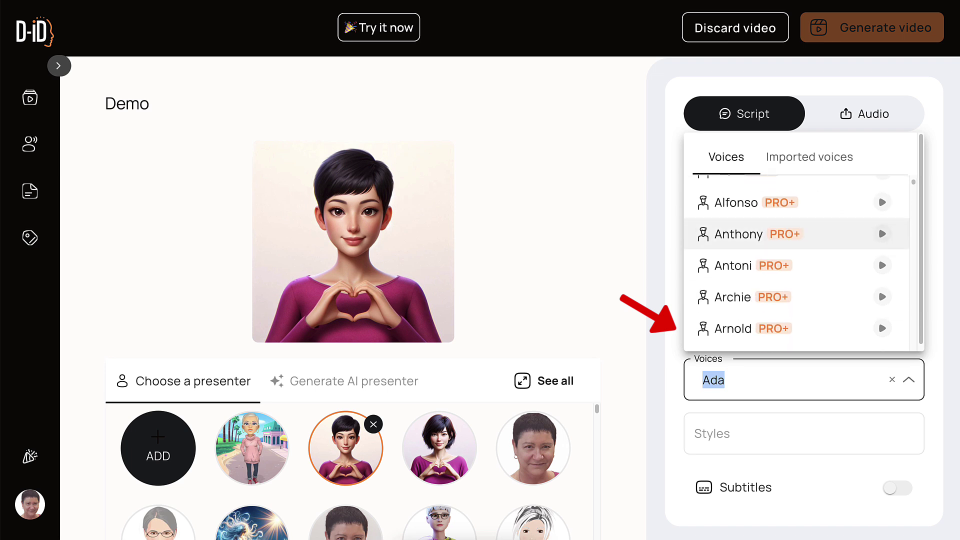
scroll(800, 195, "down", 20)
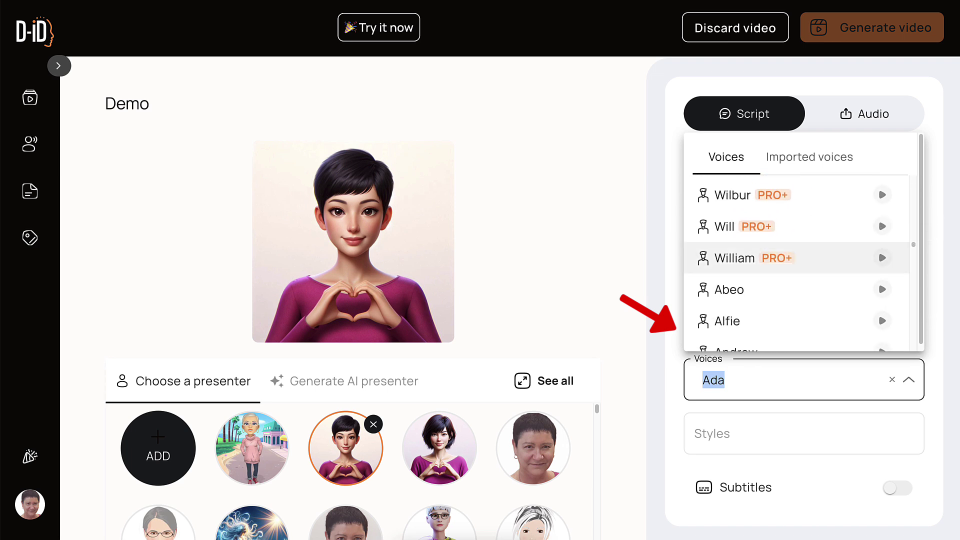
scroll(800, 260, "down", 3)
scroll(800, 260, "down", 4)
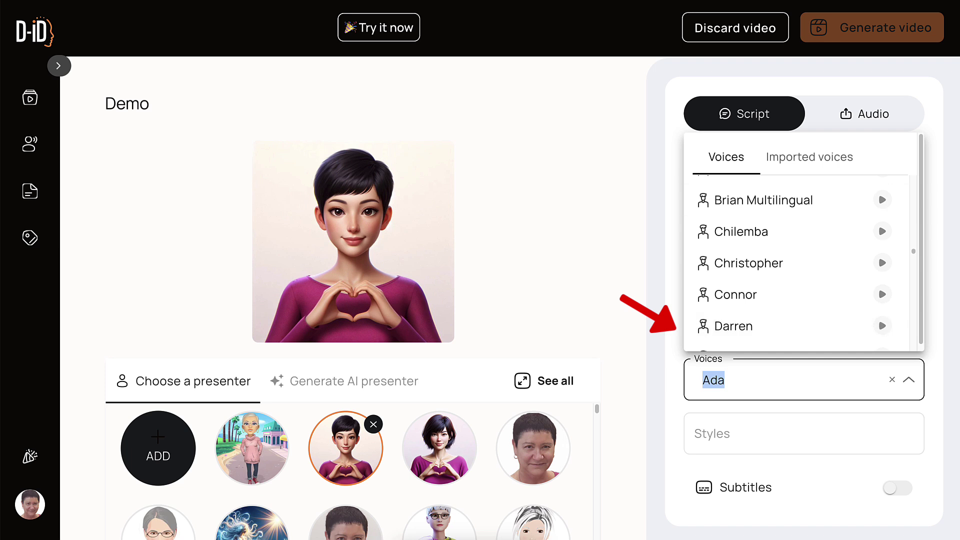
key("Escape")
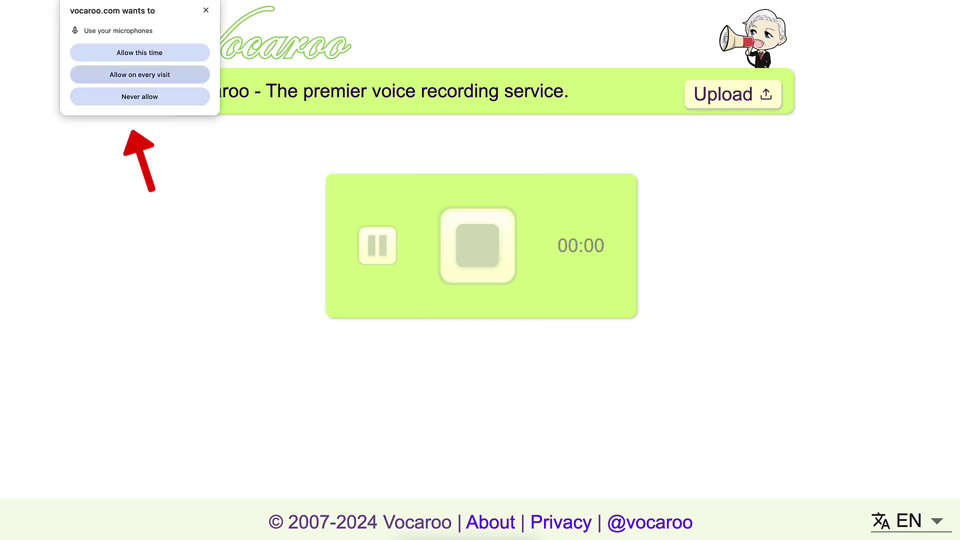
Step: In Vocaroo, allow microphone access on every visit and record a short voice clip
left_click(139, 75)
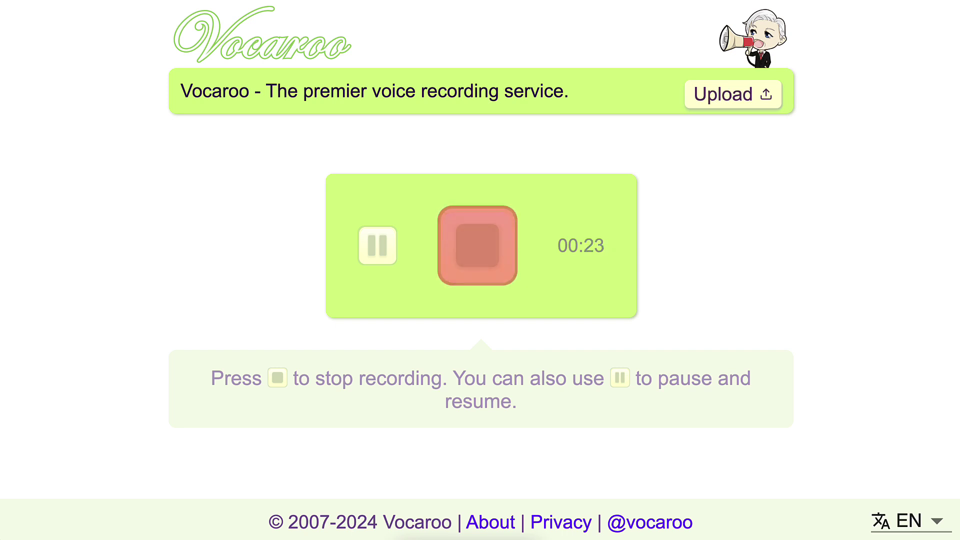
key("space")
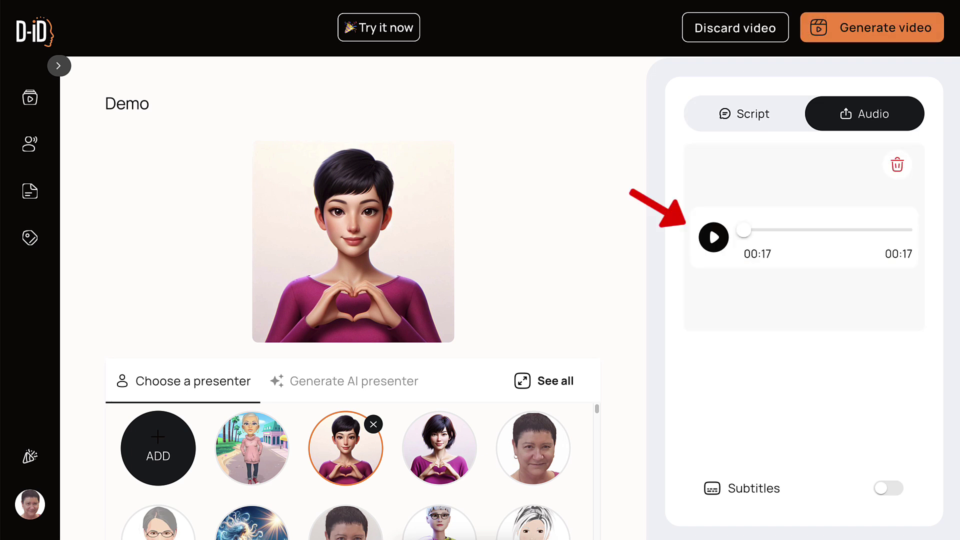
Step: In D-ID, preview the uploaded audio and generate the video under the name Vocaroo
key("space")
key("space")
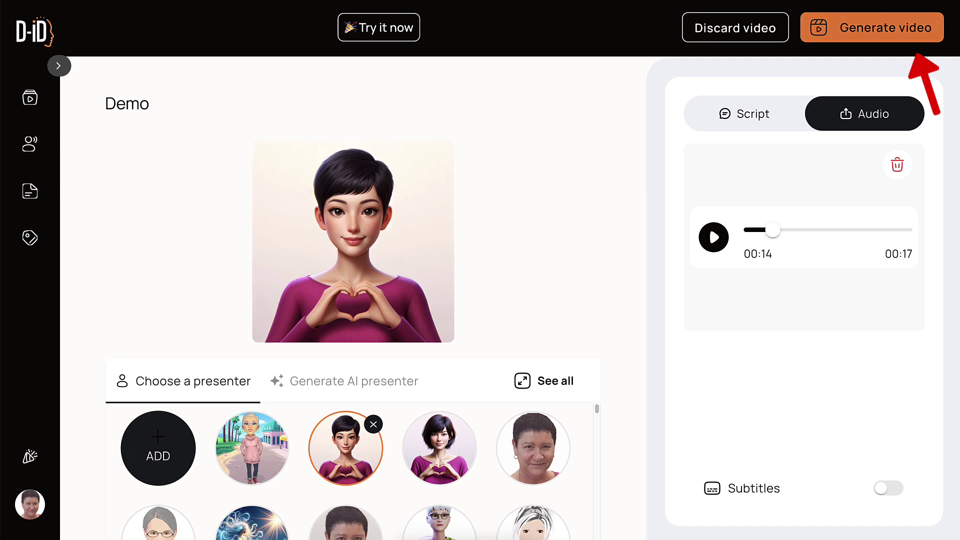
left_click(871, 28)
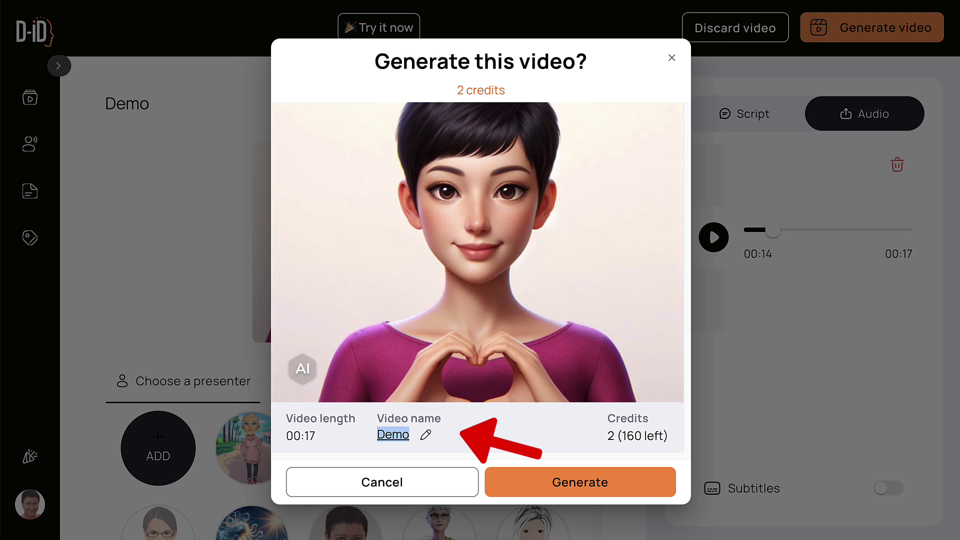
type("Vocaroo")
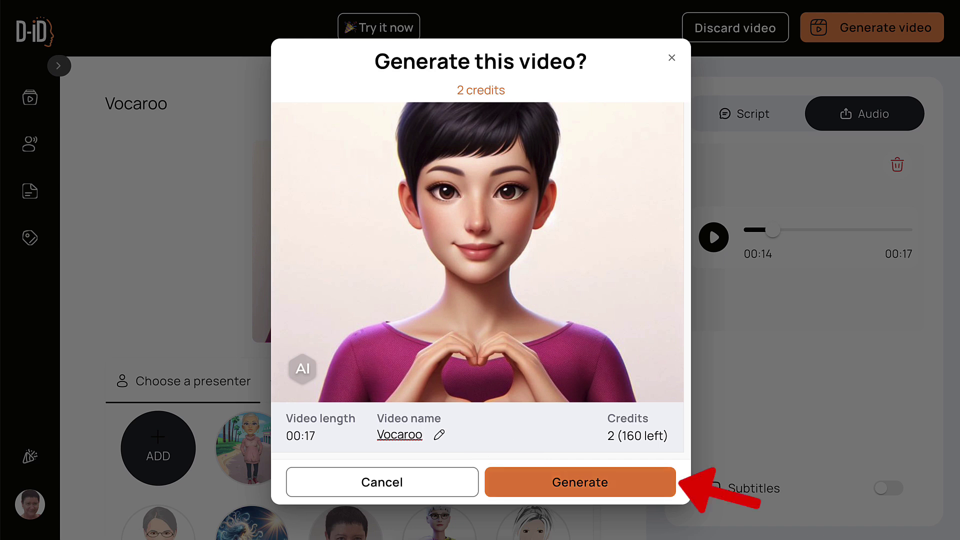
left_click(580, 482)
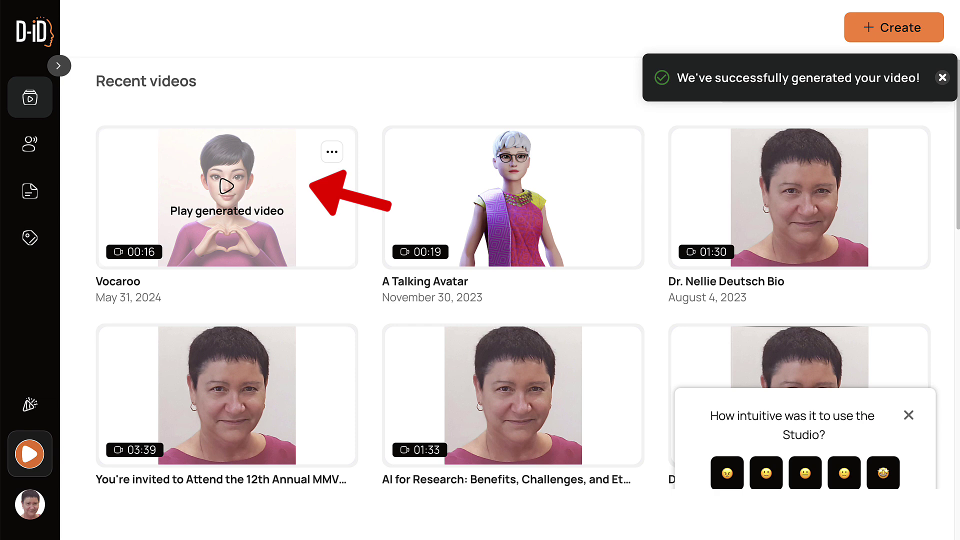
Step: Play the generated Vocaroo video and rate the Studio with the star-eyed emoji, closing the comment form and the preview
left_click(227, 186)
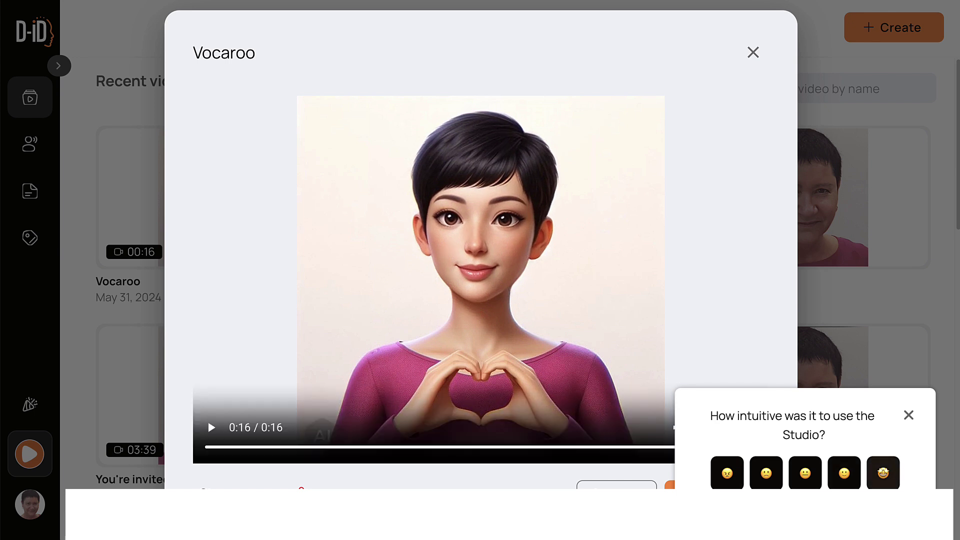
left_click(883, 472)
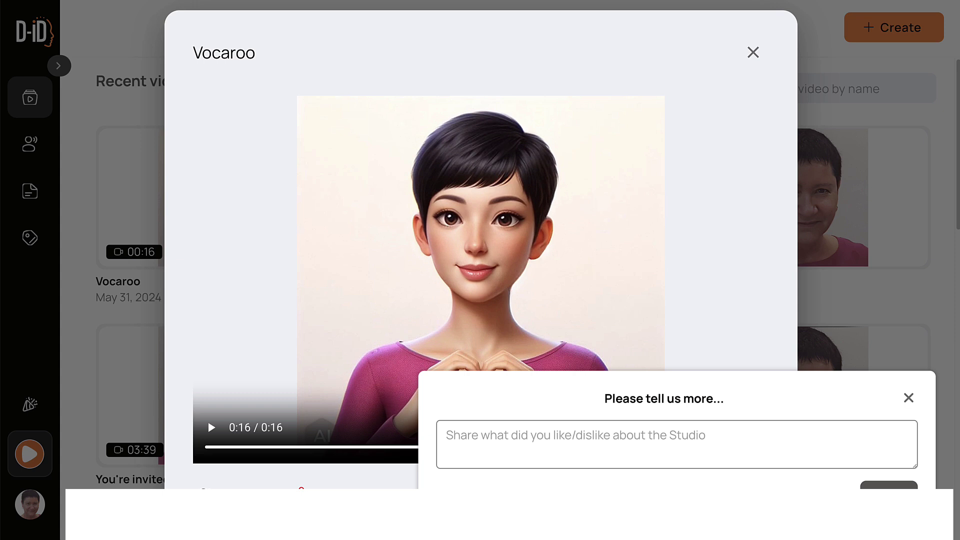
left_click(908, 397)
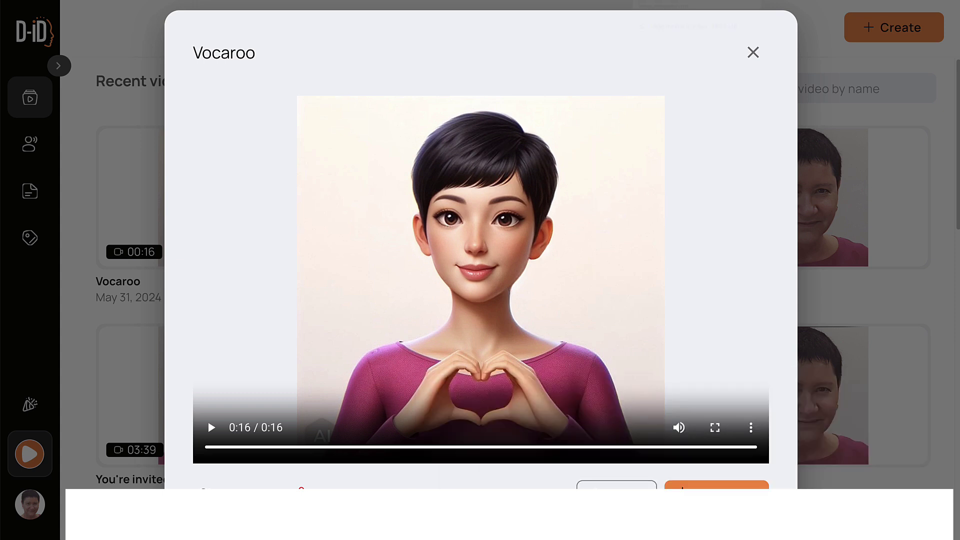
left_click(753, 52)
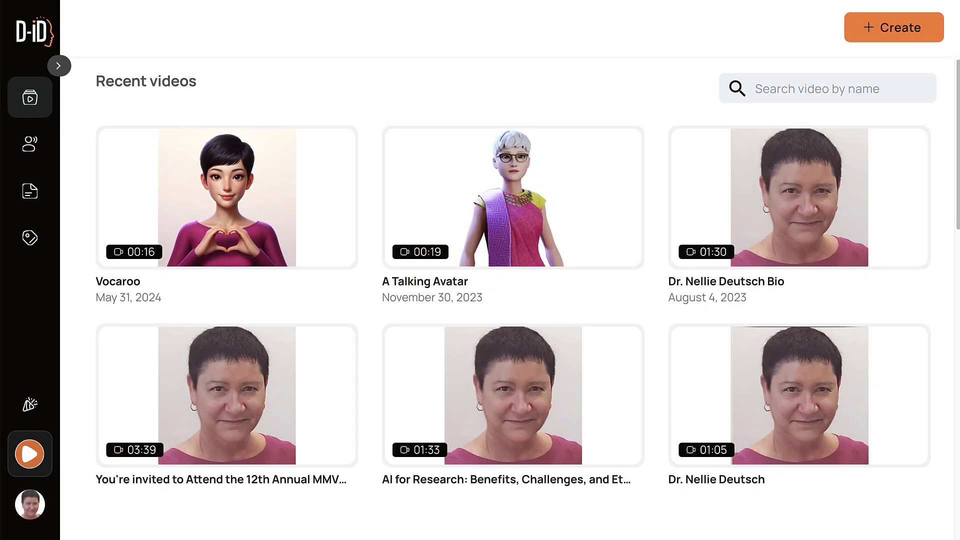
Step: Show the sharing options for the generated Vocaroo video
mouse_move(226, 197)
left_click(332, 151)
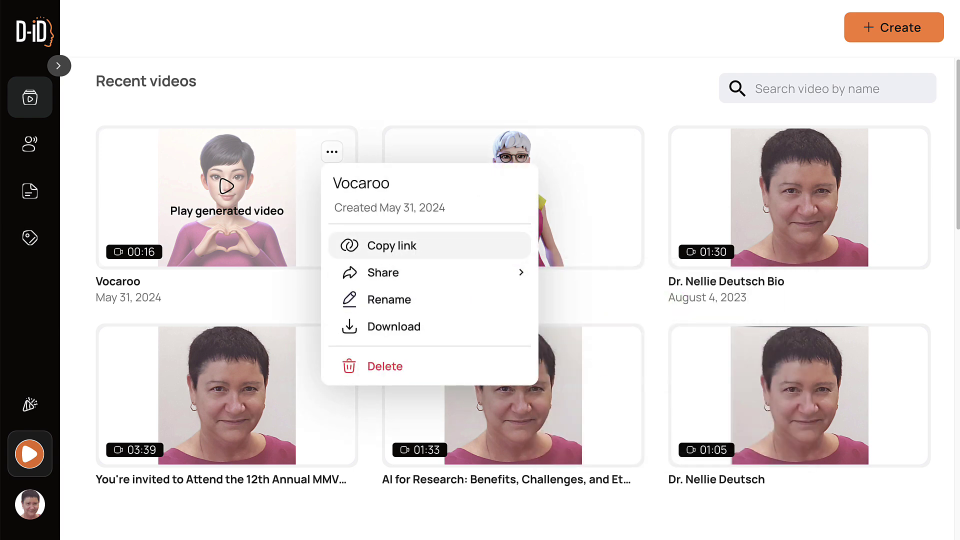
mouse_move(429, 272)
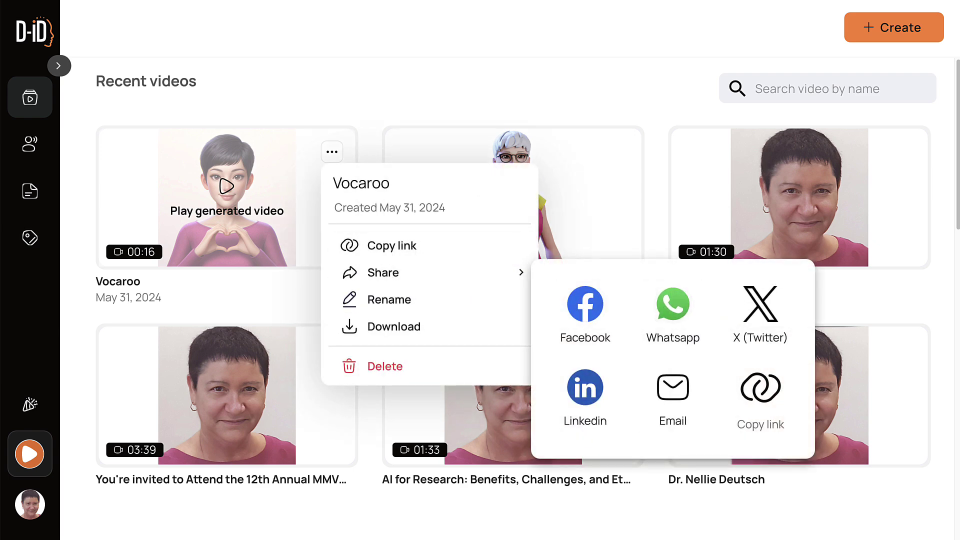